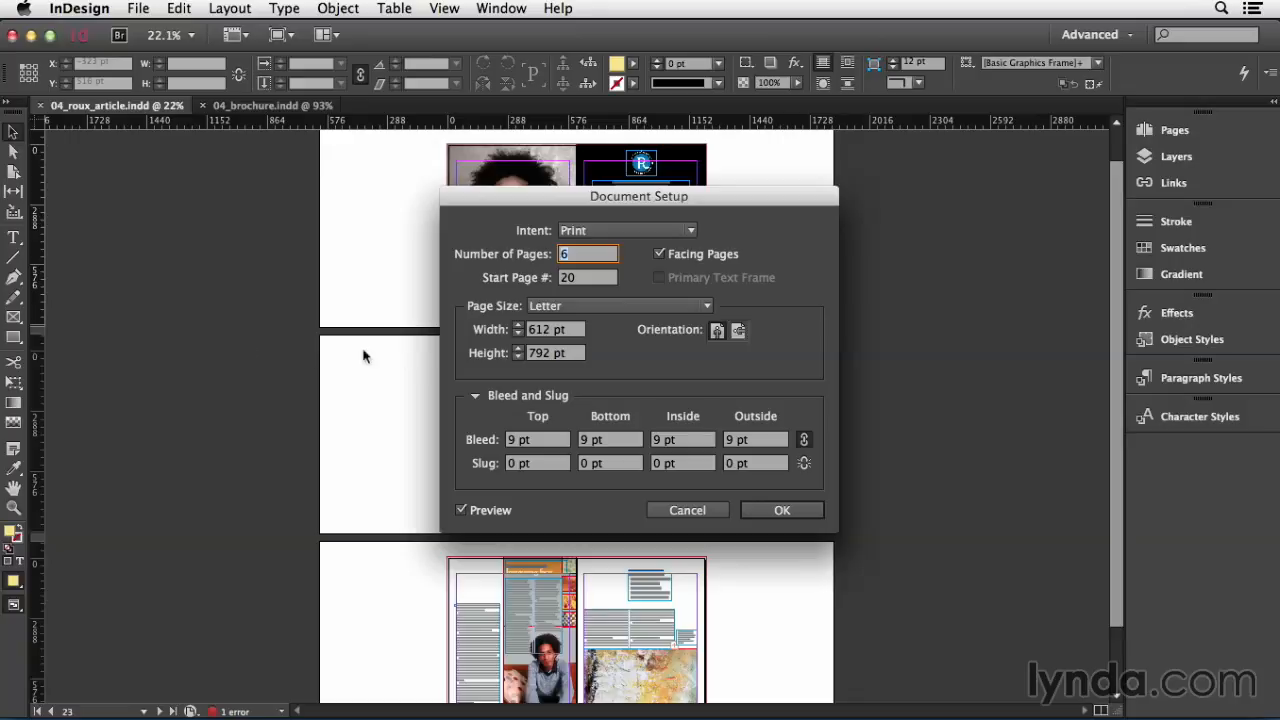
Step: Try setting the page height of 04_roux_article.indd to 12 in, and undo the change
{"action": "left_click_drag", "start_coordinate": [570, 358], "coordinate": [530, 358]}
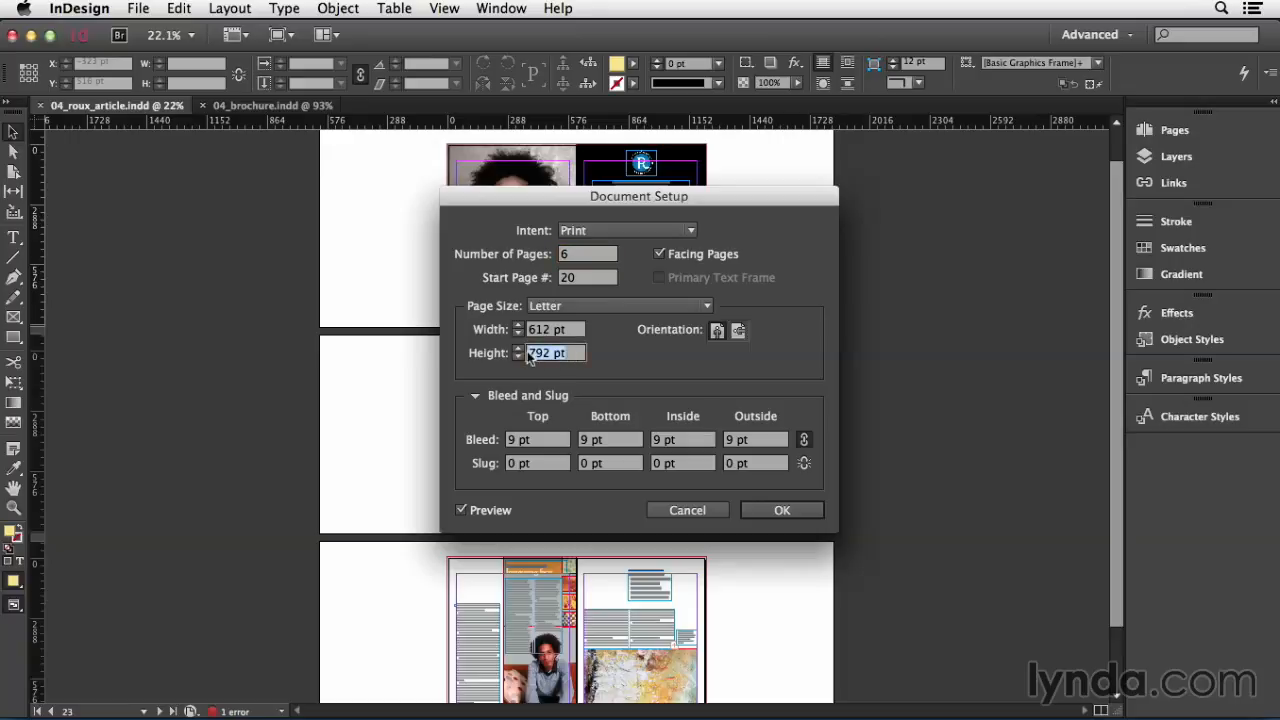
{"action": "type", "text": "12 in"}
{"action": "left_click", "coordinate": [795, 509]}
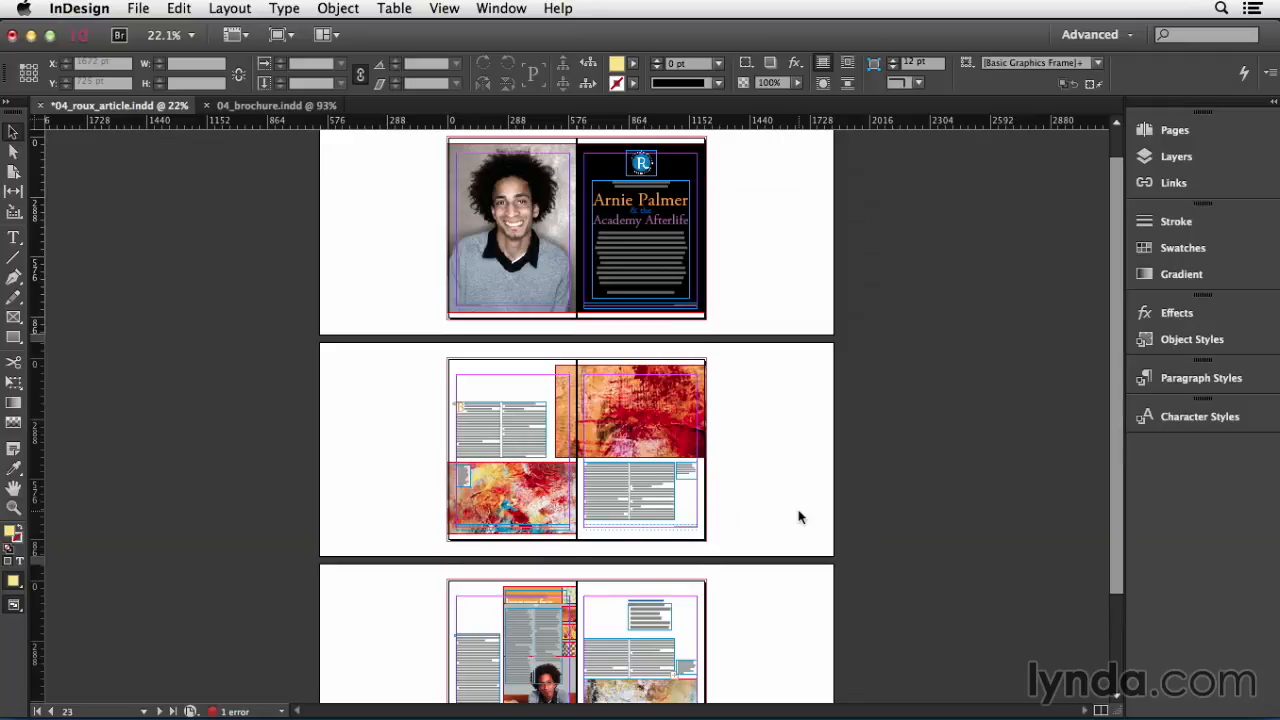
{"action": "key", "text": "cmd+s"}
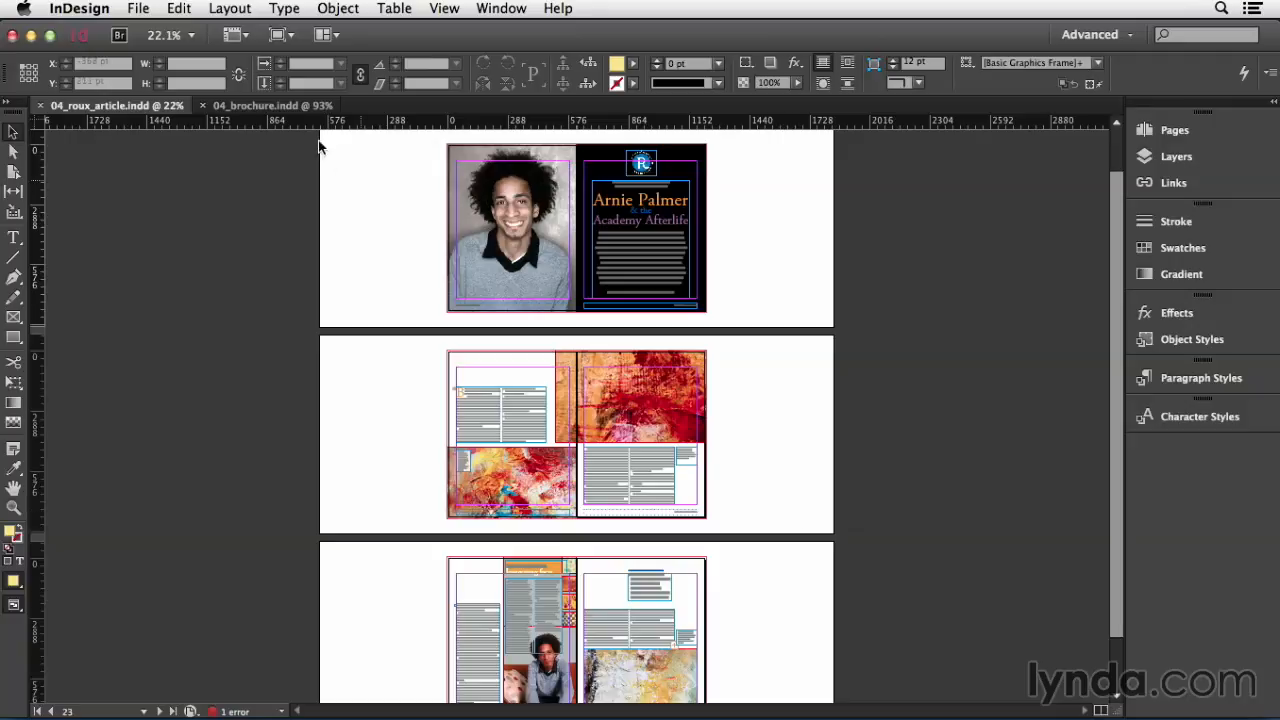
Step: Switch to the document 04_brochure.indd and show its page thumbnails
{"action": "left_click", "coordinate": [289, 106]}
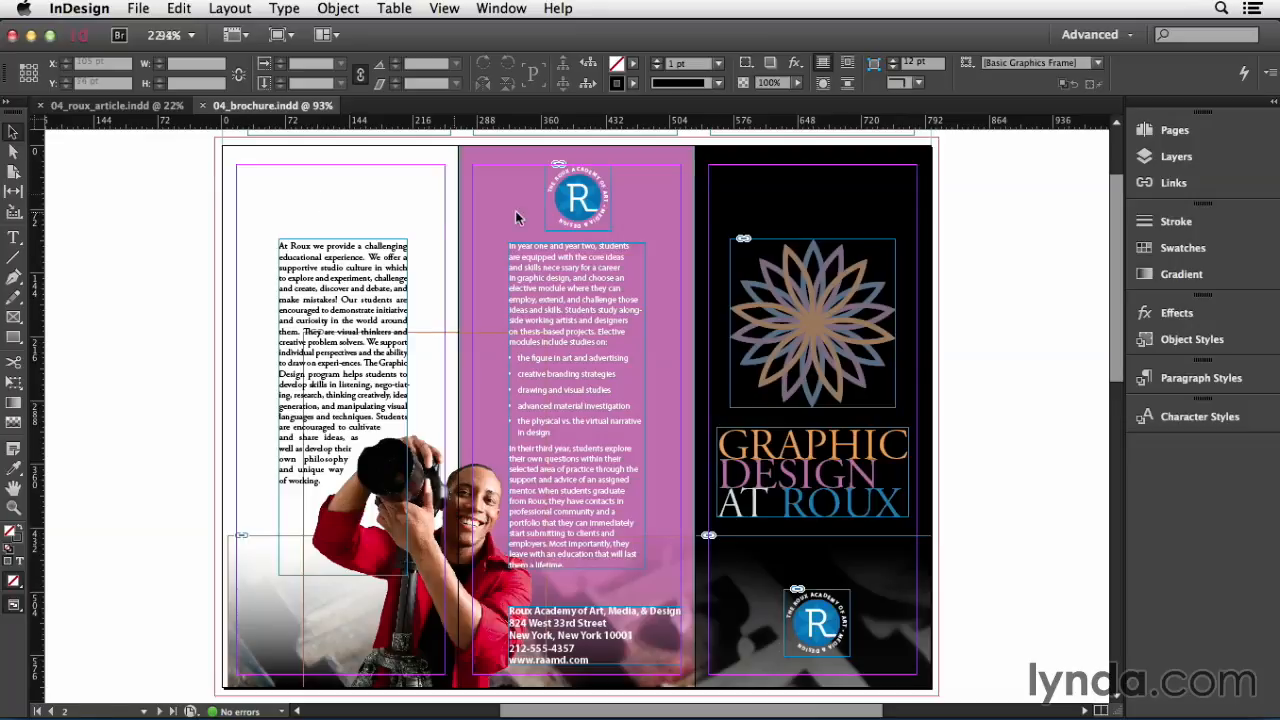
{"action": "left_click", "coordinate": [1173, 132]}
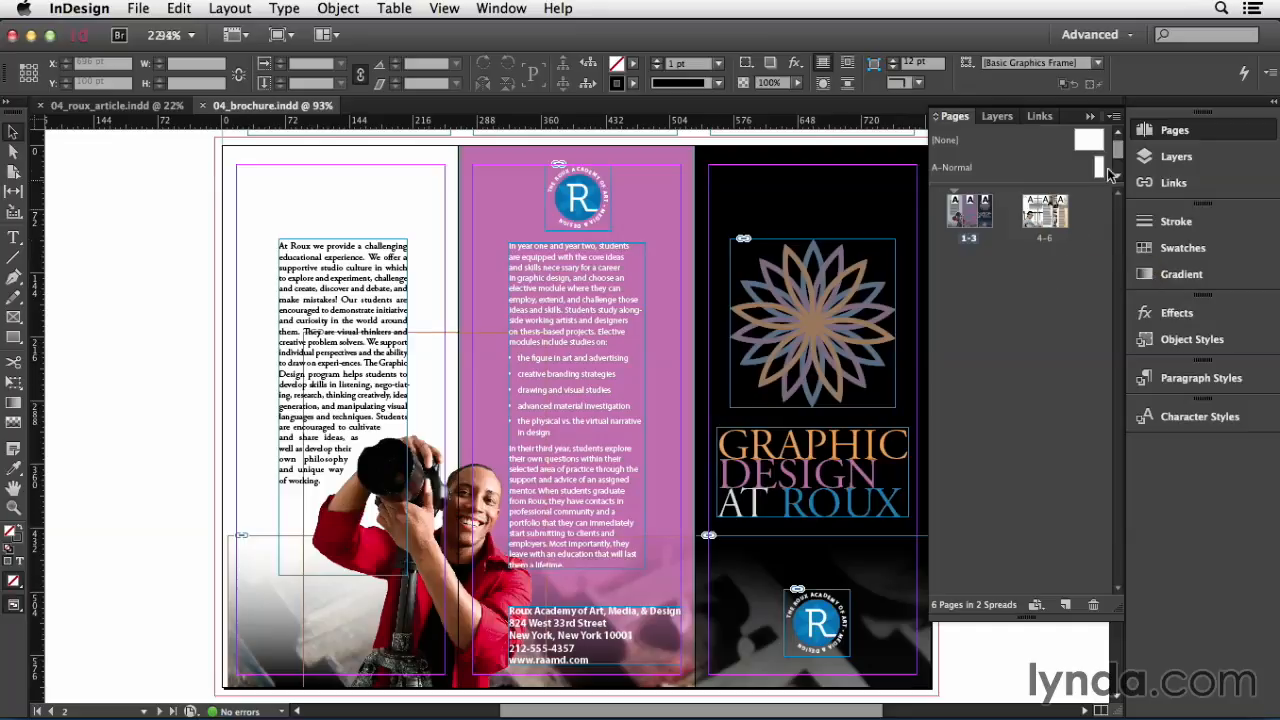
Step: Insert 3 pages at the end of the brochure, based on the A-Normal master
{"action": "left_click", "coordinate": [1114, 116]}
{"action": "left_click", "coordinate": [1100, 130]}
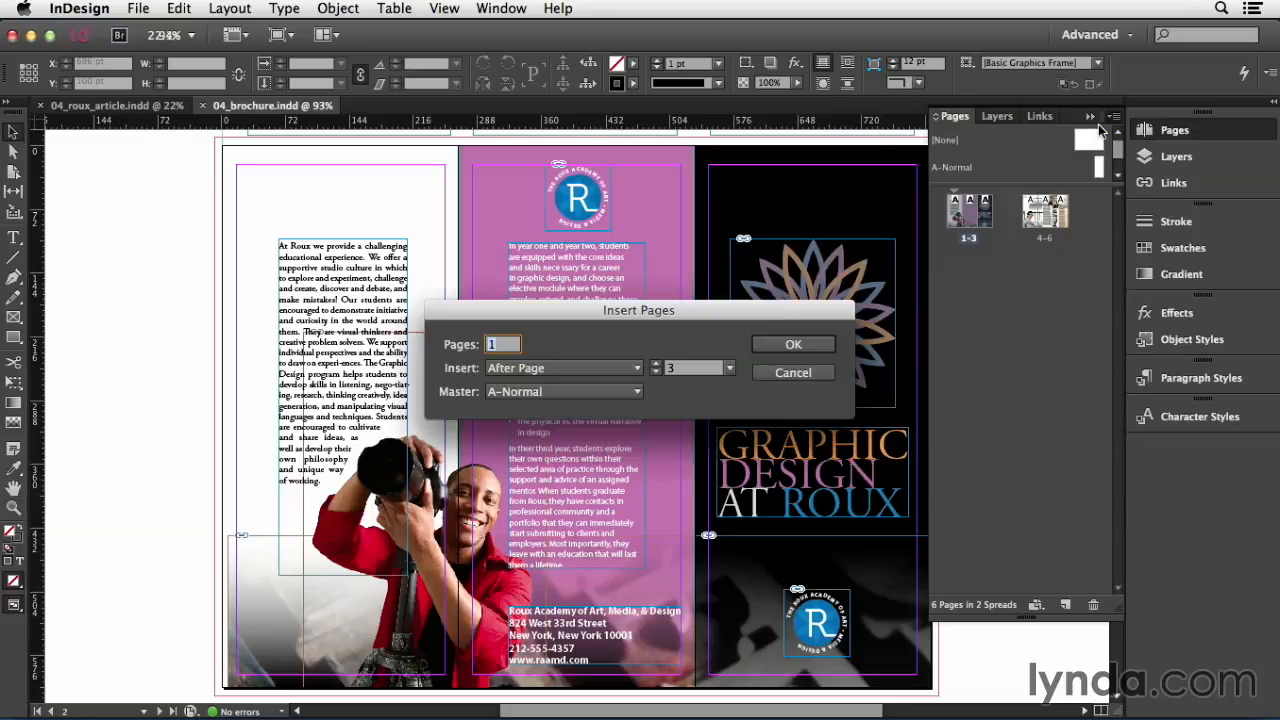
{"action": "type", "text": "3"}
{"action": "left_click", "coordinate": [518, 367]}
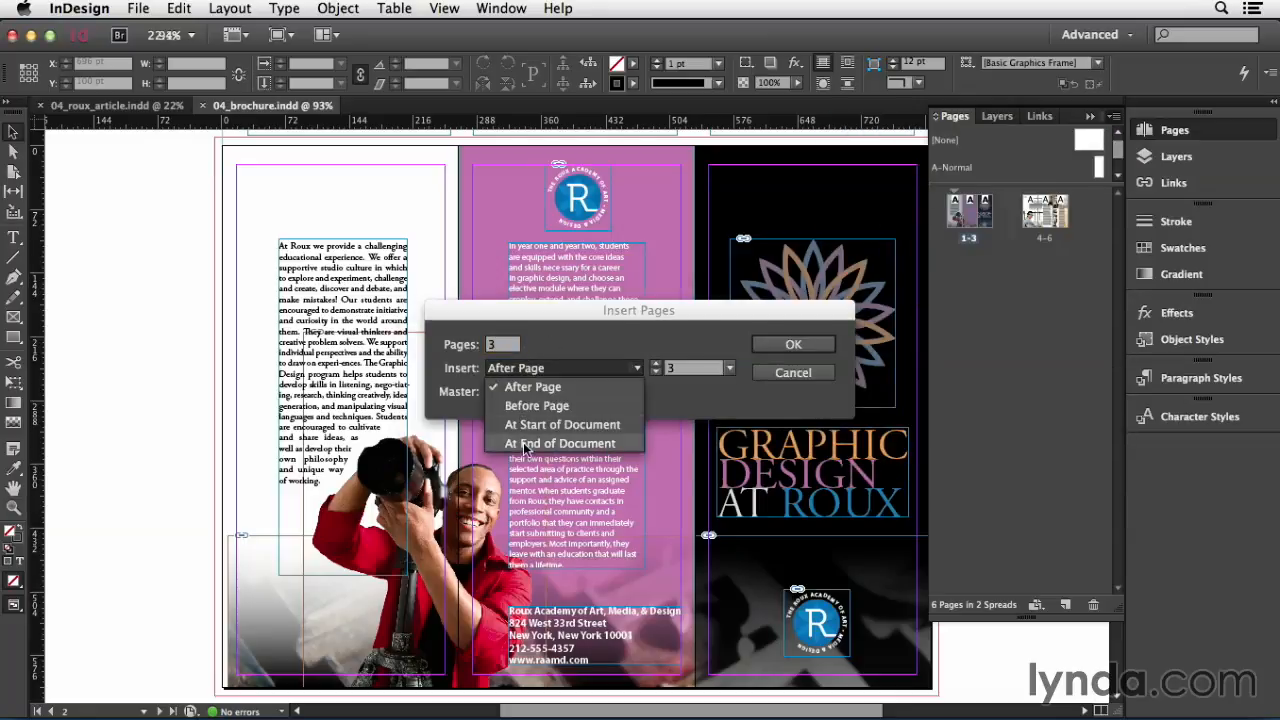
{"action": "left_click", "coordinate": [530, 443]}
{"action": "left_click", "coordinate": [792, 345]}
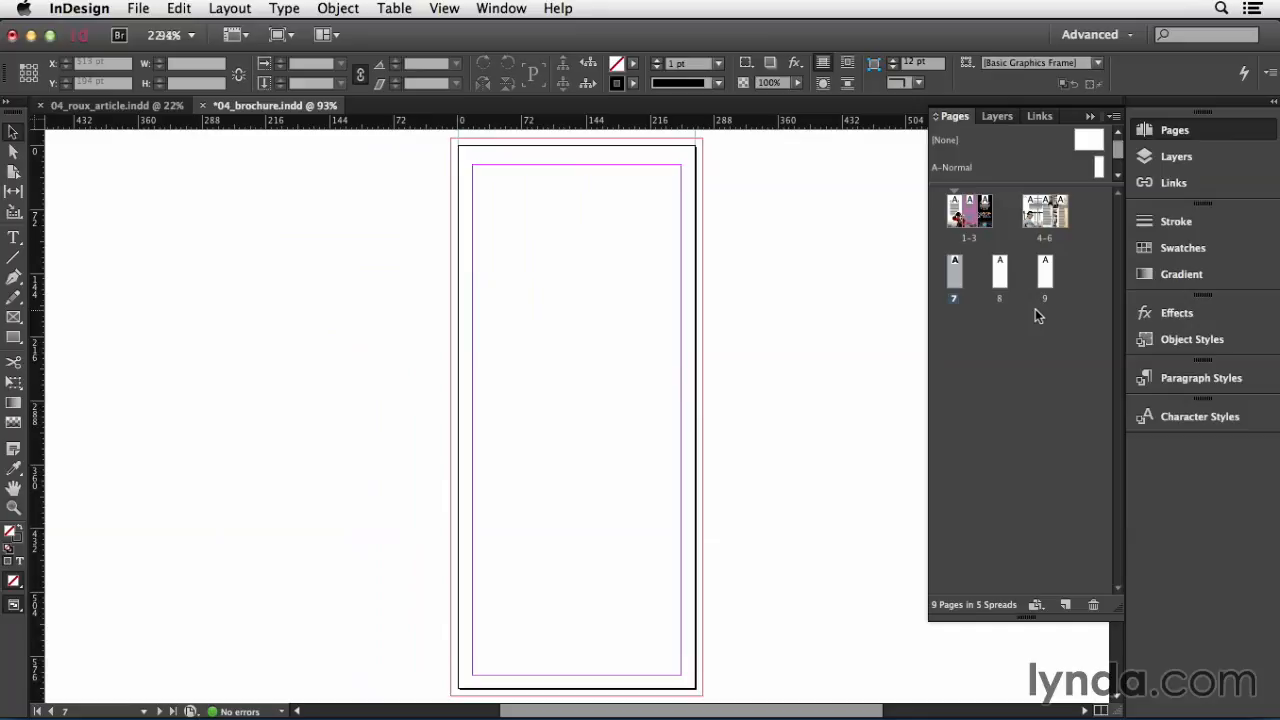
Step: Check the document page shuffling option, and join pages 8 and 9 to page 7 as one three-page spread
{"action": "left_click", "coordinate": [1113, 117]}
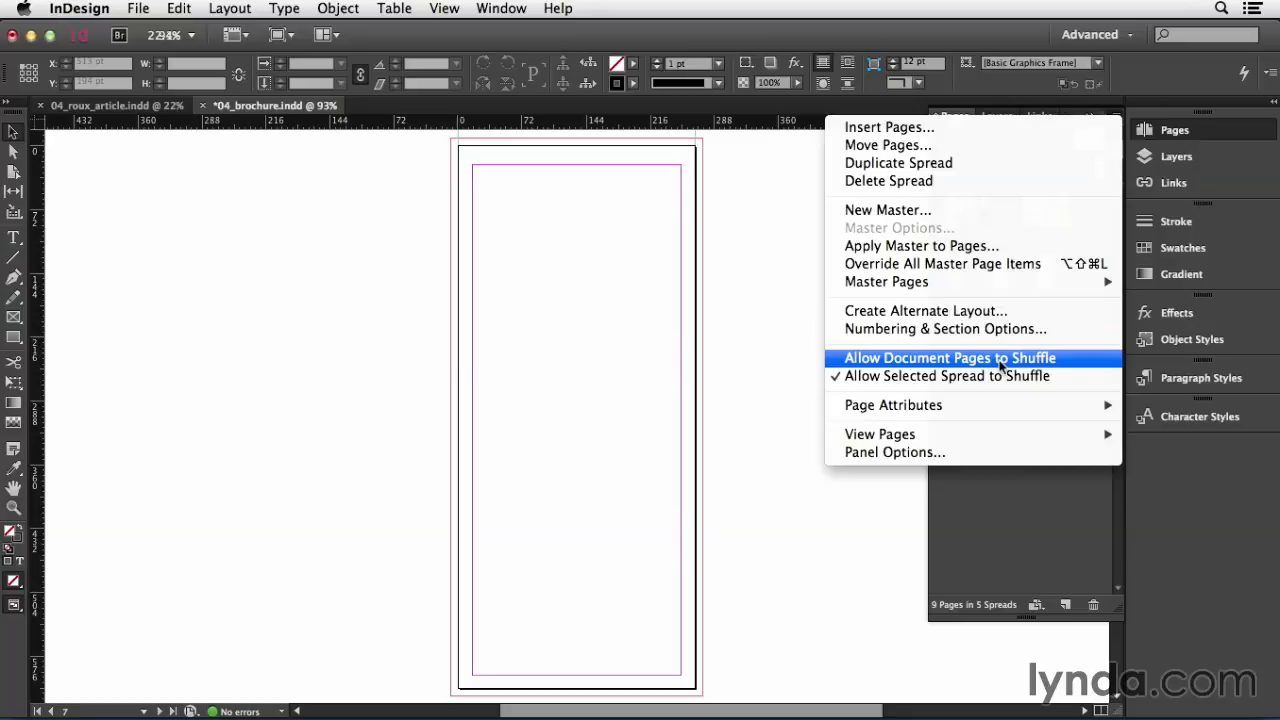
{"action": "left_click", "coordinate": [1015, 533]}
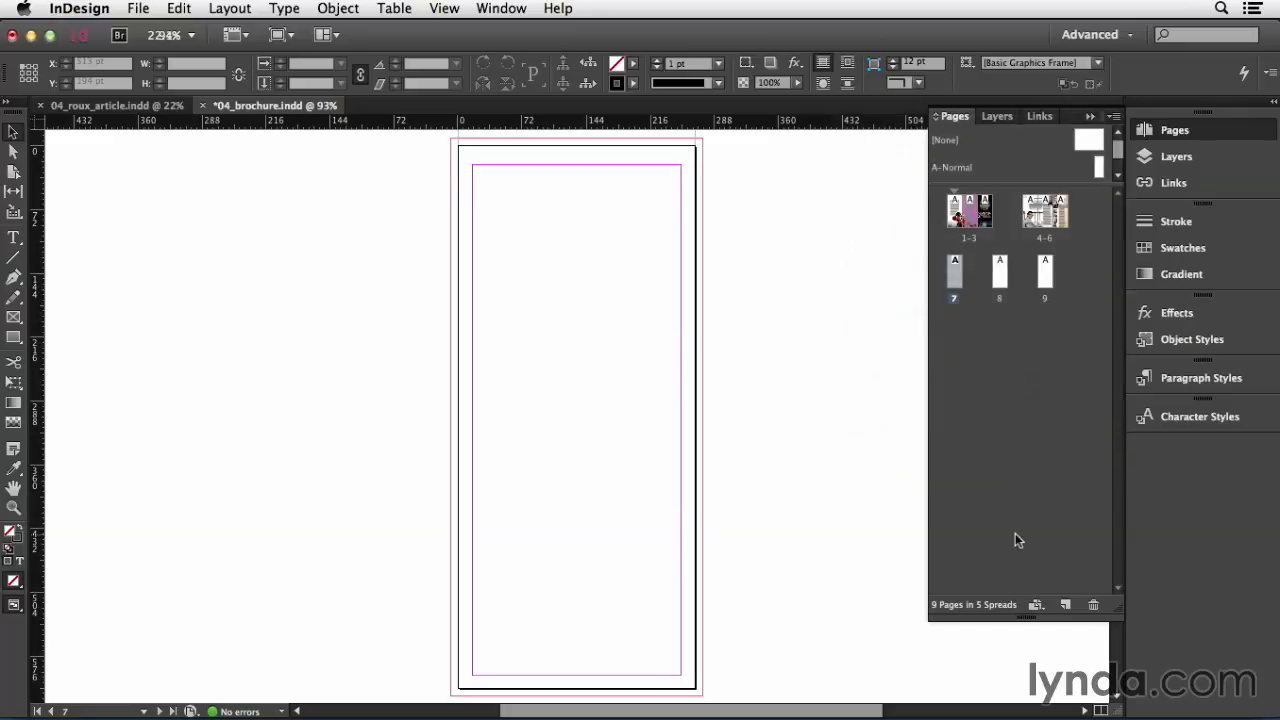
{"action": "left_click", "coordinate": [1000, 288]}
{"action": "left_click_drag", "start_coordinate": [1000, 286], "coordinate": [963, 271]}
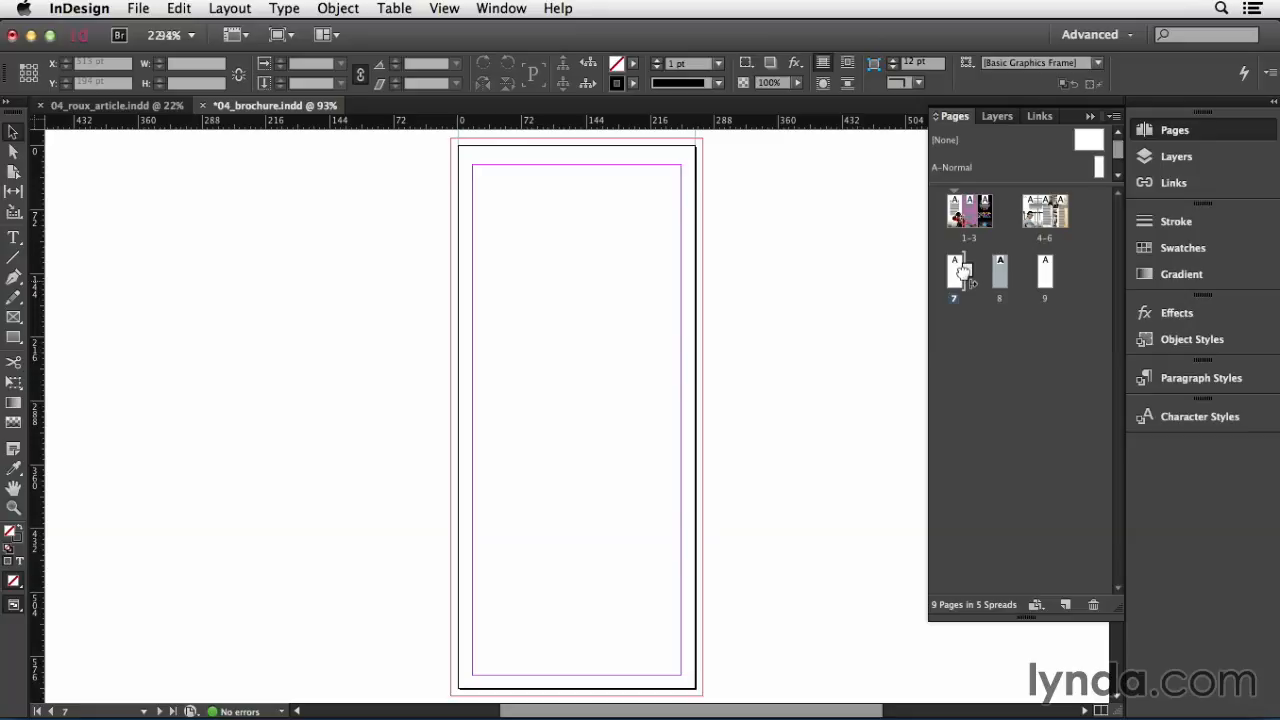
{"action": "mouse_move", "coordinate": [962, 271]}
{"action": "left_mouse_down"}
{"action": "mouse_move", "coordinate": [1000, 270]}
{"action": "mouse_move", "coordinate": [978, 266]}
{"action": "left_mouse_up"}
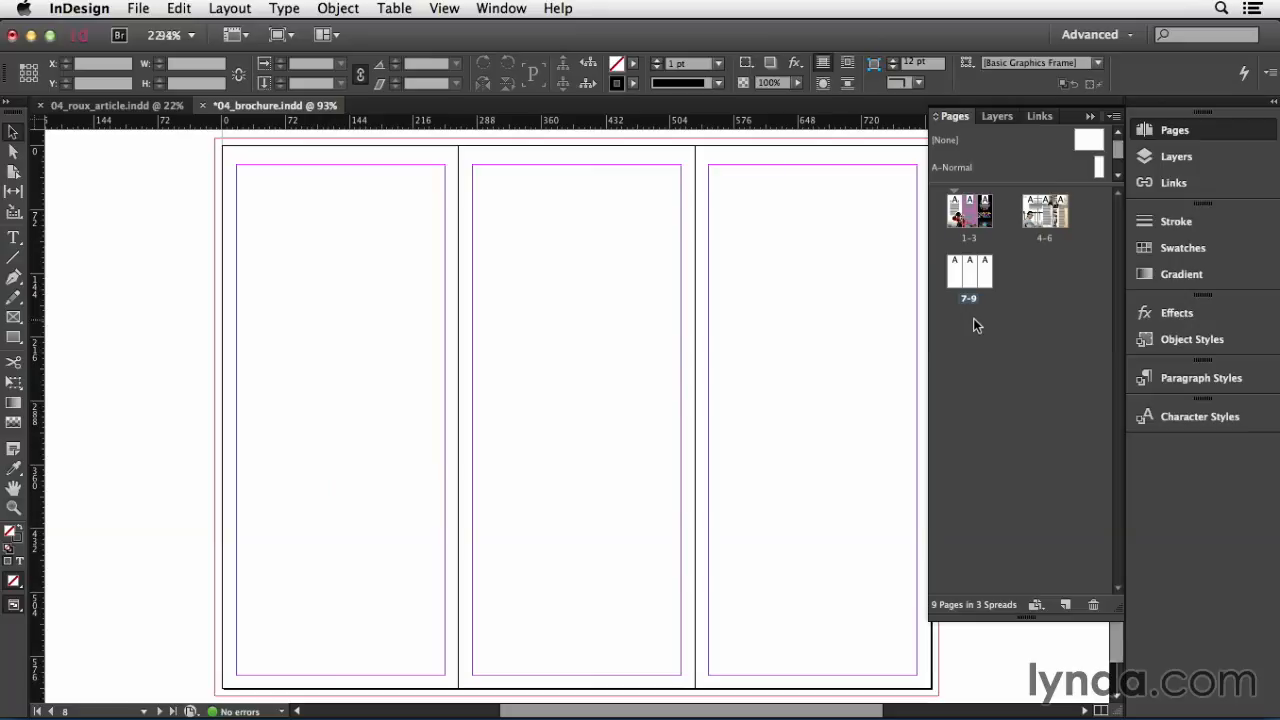
Step: Delete the blank spread of pages 7–9
{"action": "left_click", "coordinate": [967, 297]}
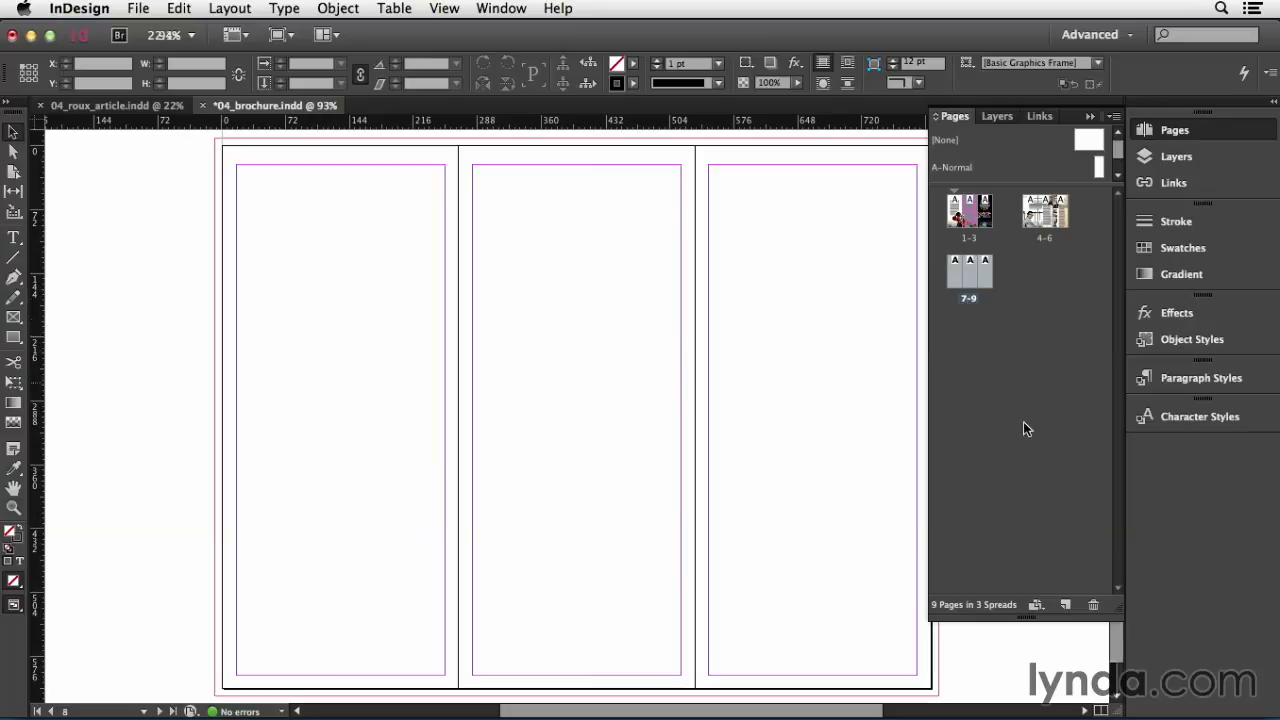
{"action": "left_click", "coordinate": [1095, 605]}
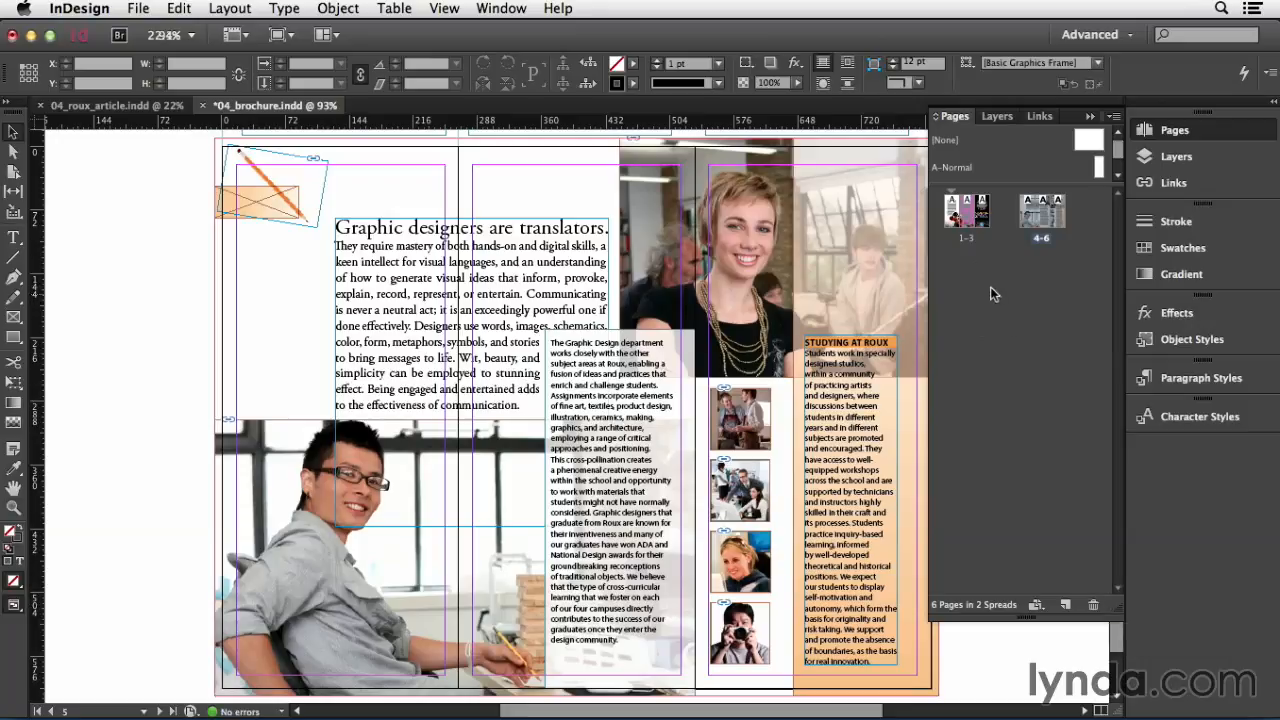
Step: On spread 1–3, use the Page tool to set page 1's width to 260 pt from its right-middle reference point
{"action": "double_click", "coordinate": [965, 239]}
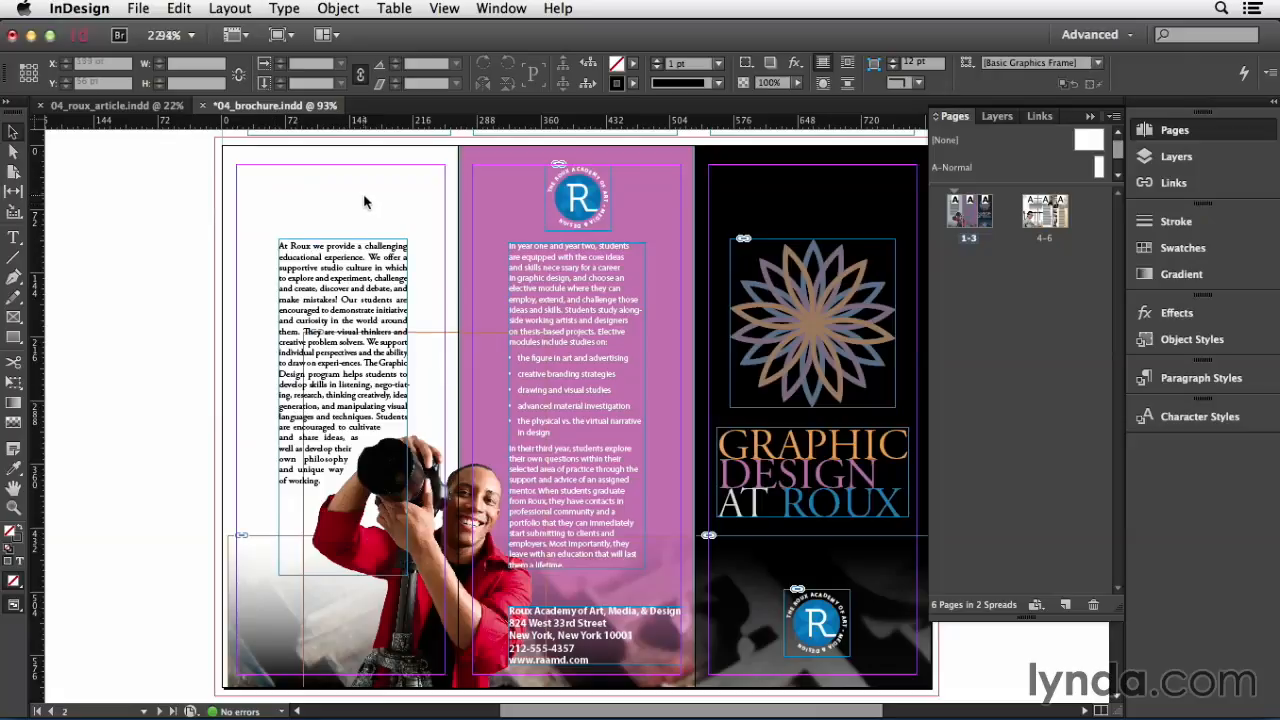
{"action": "left_click", "coordinate": [14, 175]}
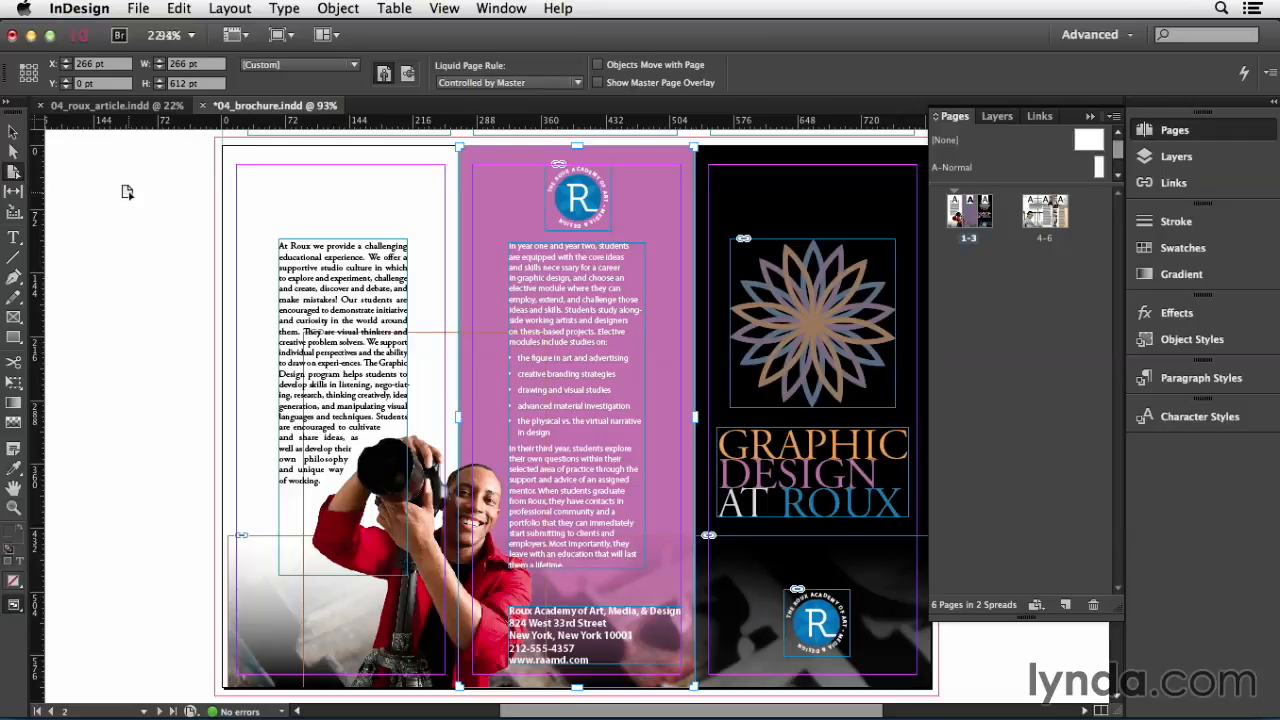
{"action": "left_click", "coordinate": [283, 194]}
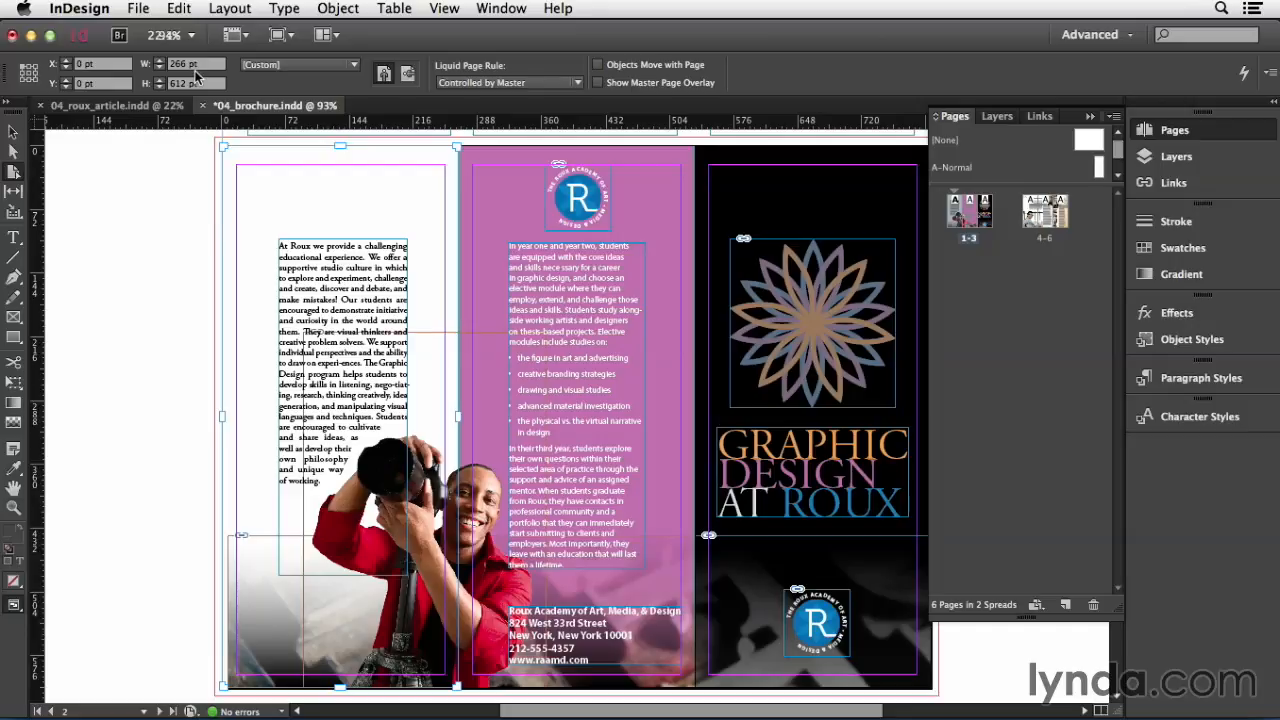
{"action": "left_click", "coordinate": [35, 72]}
{"action": "left_click", "coordinate": [187, 65]}
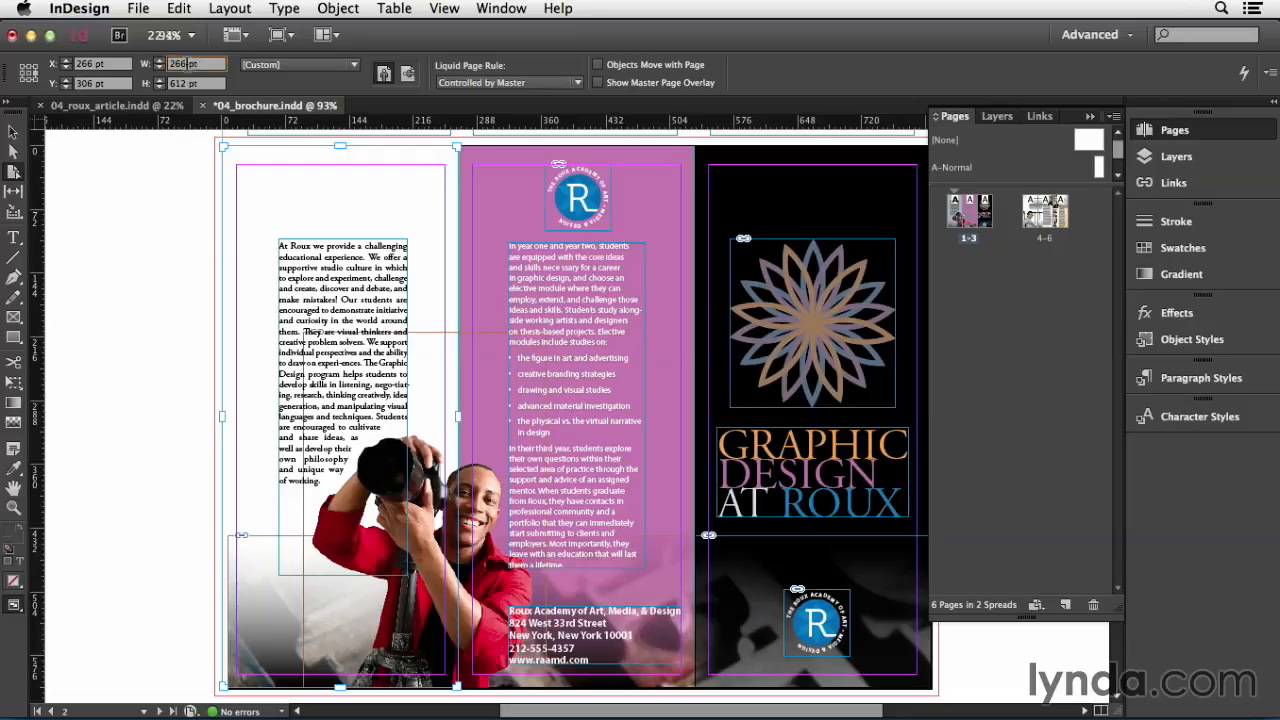
{"action": "type", "text": "260"}
{"action": "key", "text": "Return"}
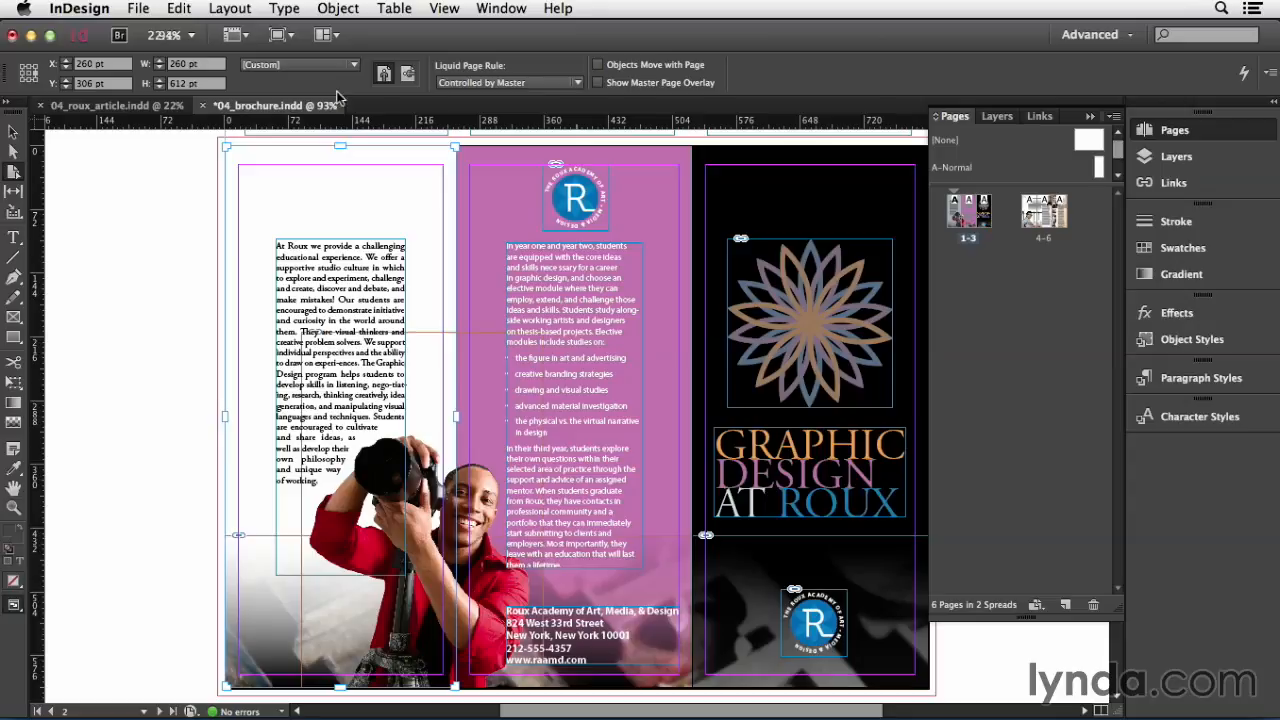
Step: Try setting the width of pages 4–6 to 260 pt from the right-middle reference point, and undo the resize
{"action": "double_click", "coordinate": [1046, 240]}
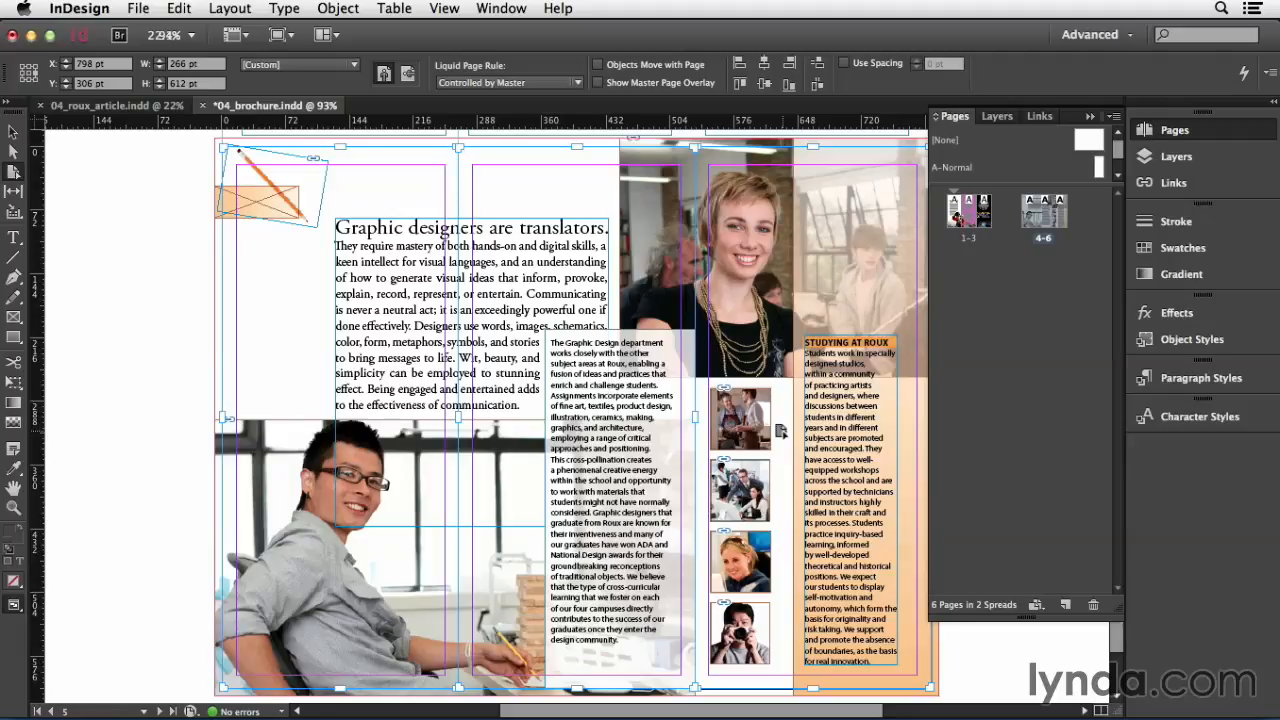
{"action": "left_click", "coordinate": [184, 64]}
{"action": "key", "text": "BackSpace"}
{"action": "type", "text": "0"}
{"action": "key", "text": "Return"}
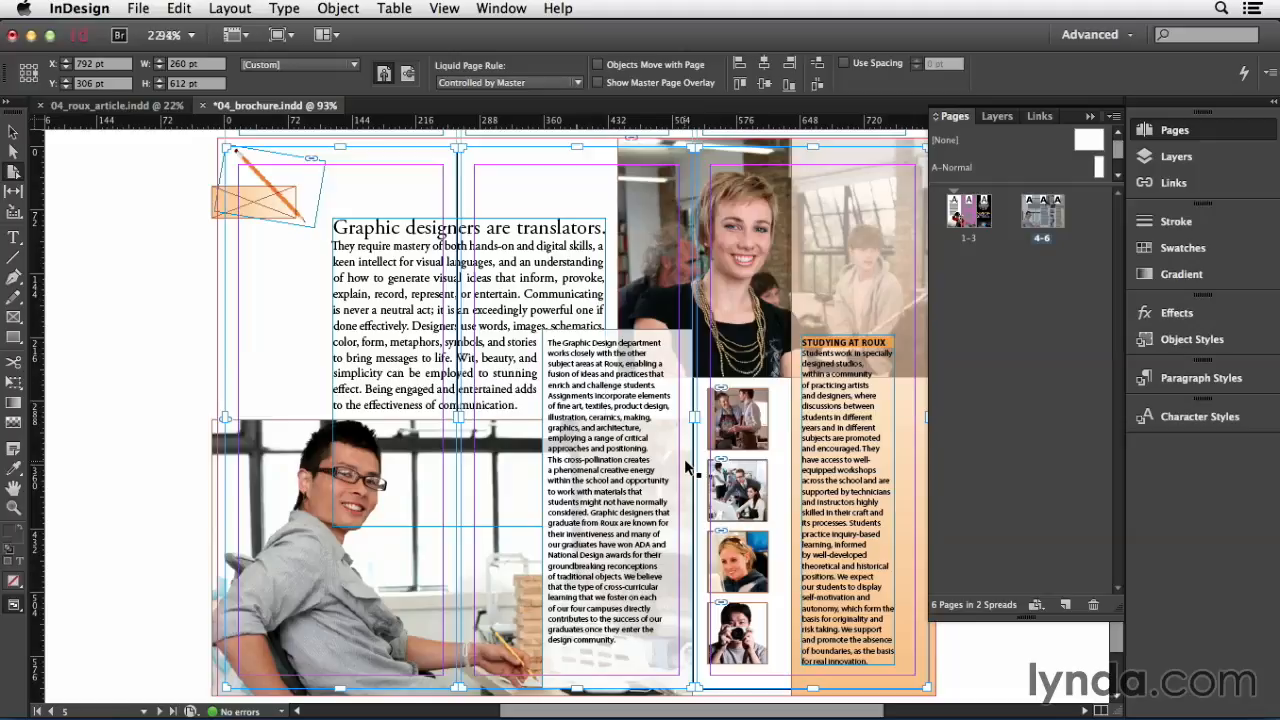
{"action": "key", "text": "super+z"}
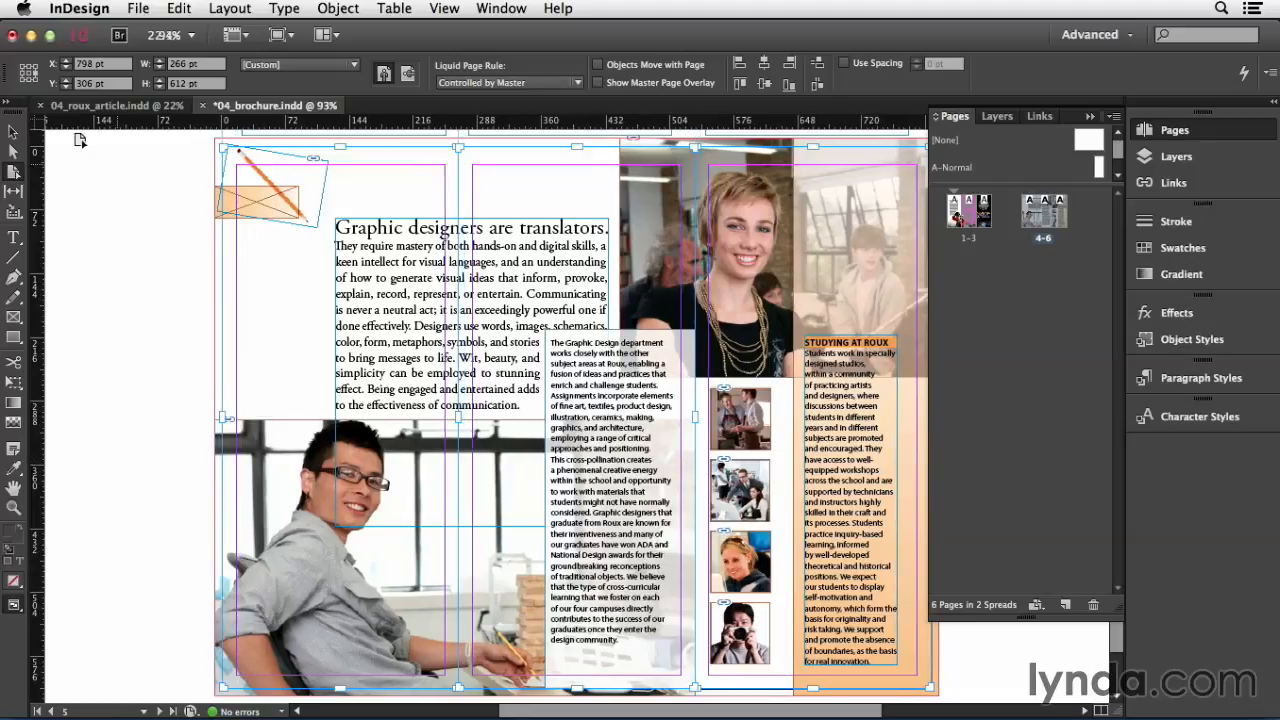
Step: Set the width of the selected pages 4–6 to 260 pt from the left-middle reference point
{"action": "left_click", "coordinate": [22, 73]}
{"action": "left_click", "coordinate": [183, 63]}
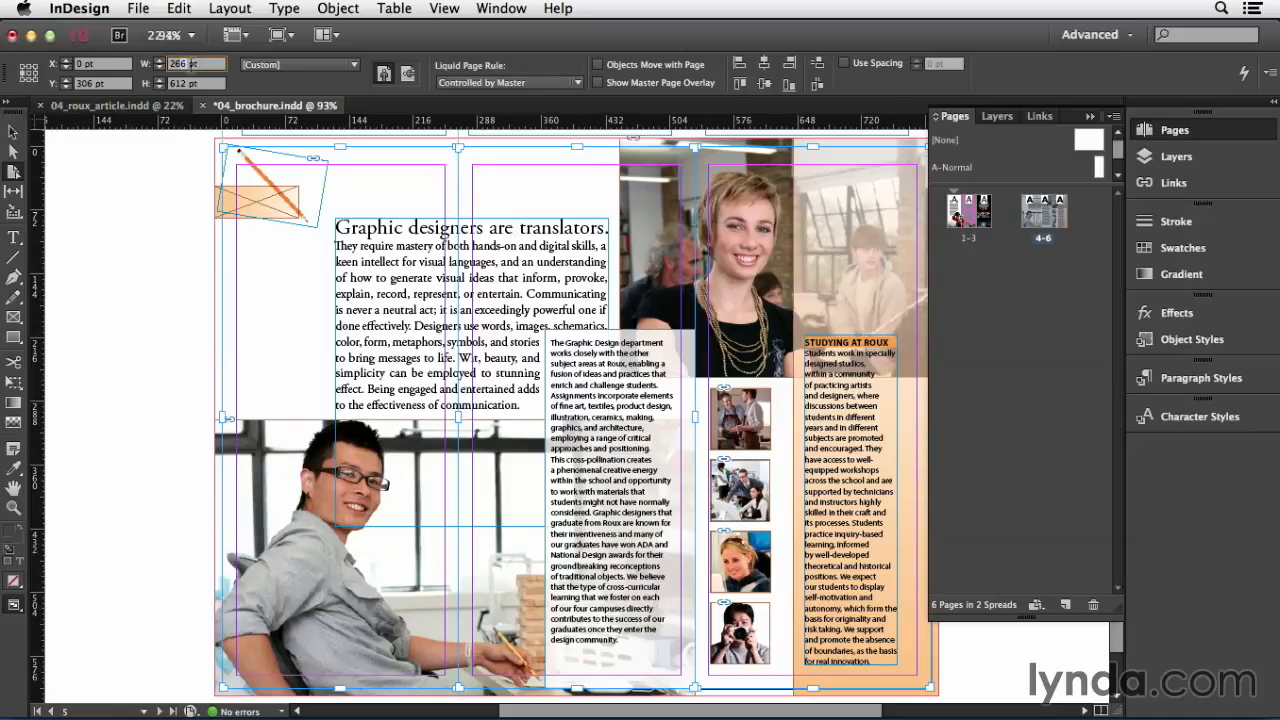
{"action": "key", "text": "Return"}
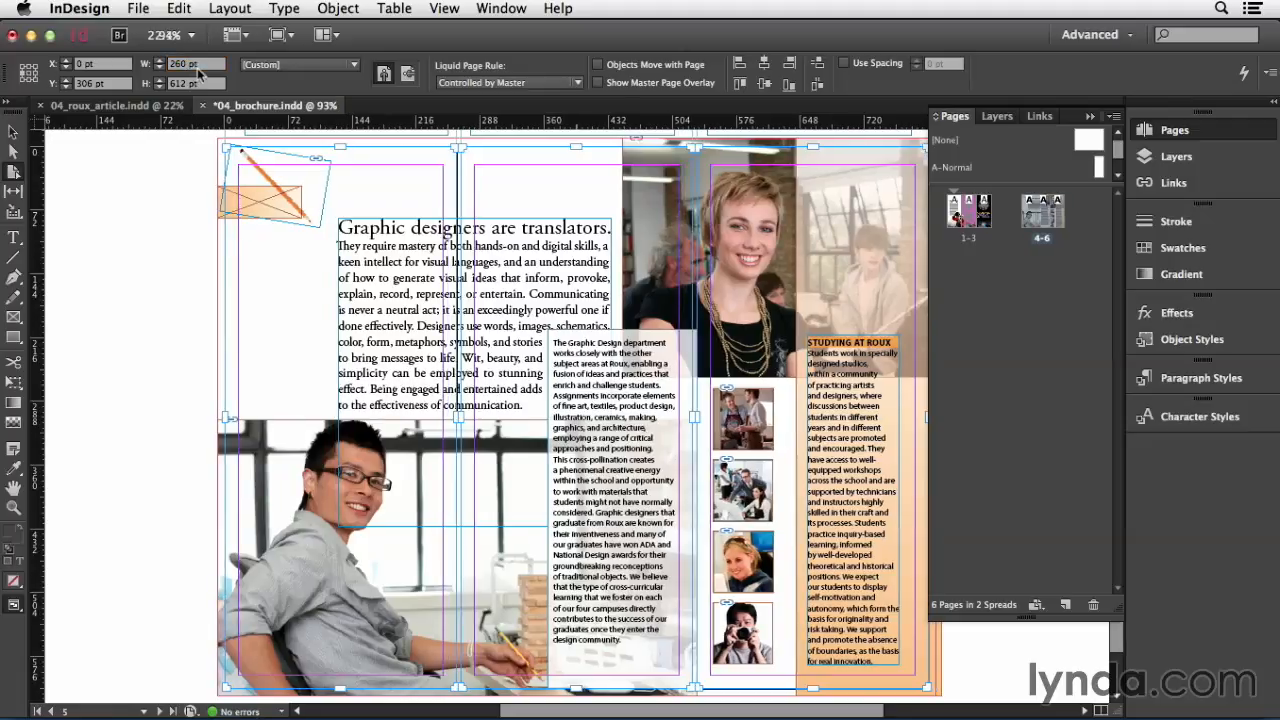